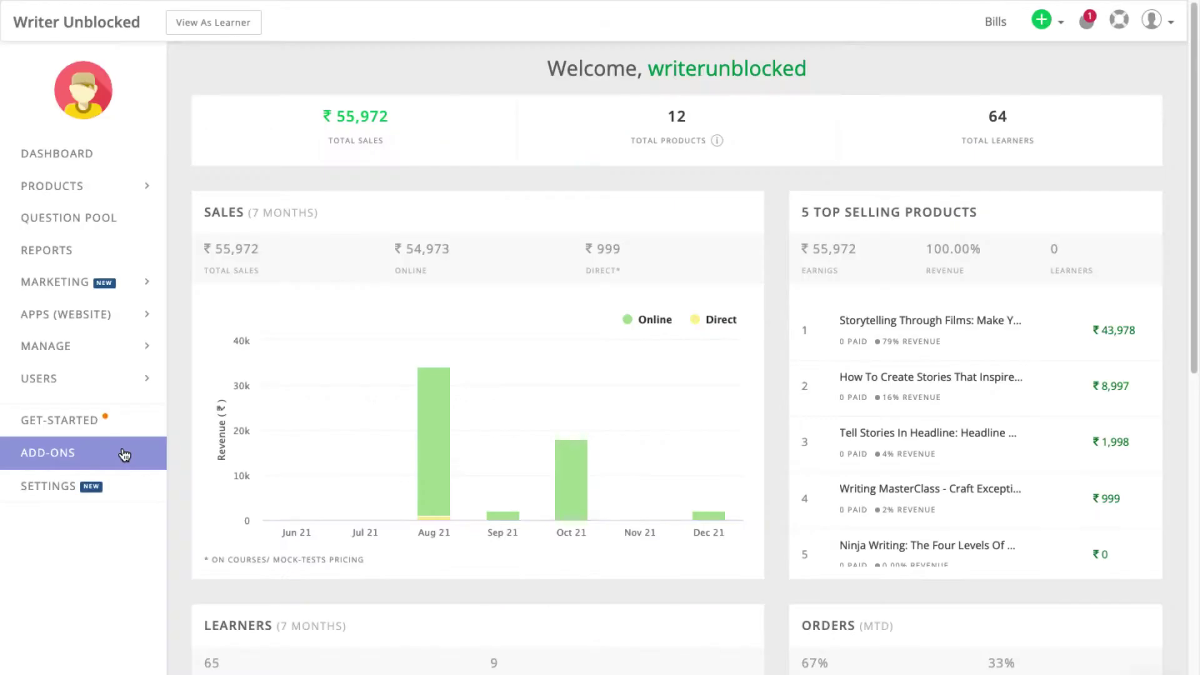
Activate the Zoom add-on and show its SDK App Credentials (For Mobile App) tab
left_click(124, 455)
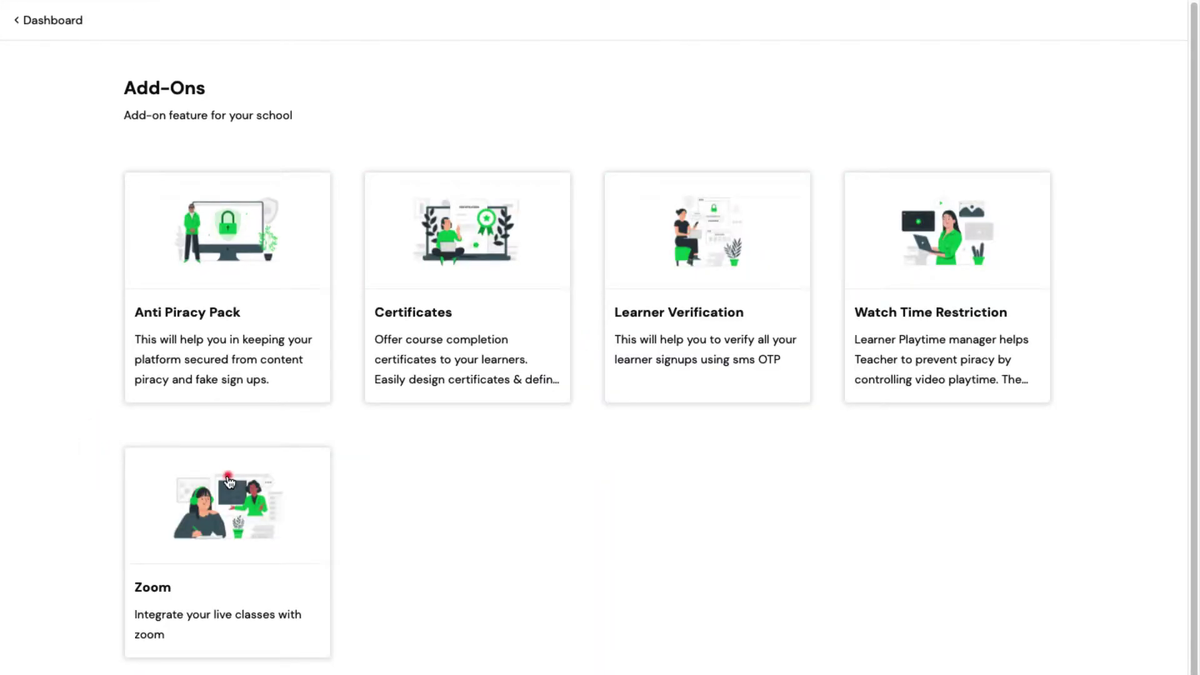
left_click(229, 482)
left_click(778, 128)
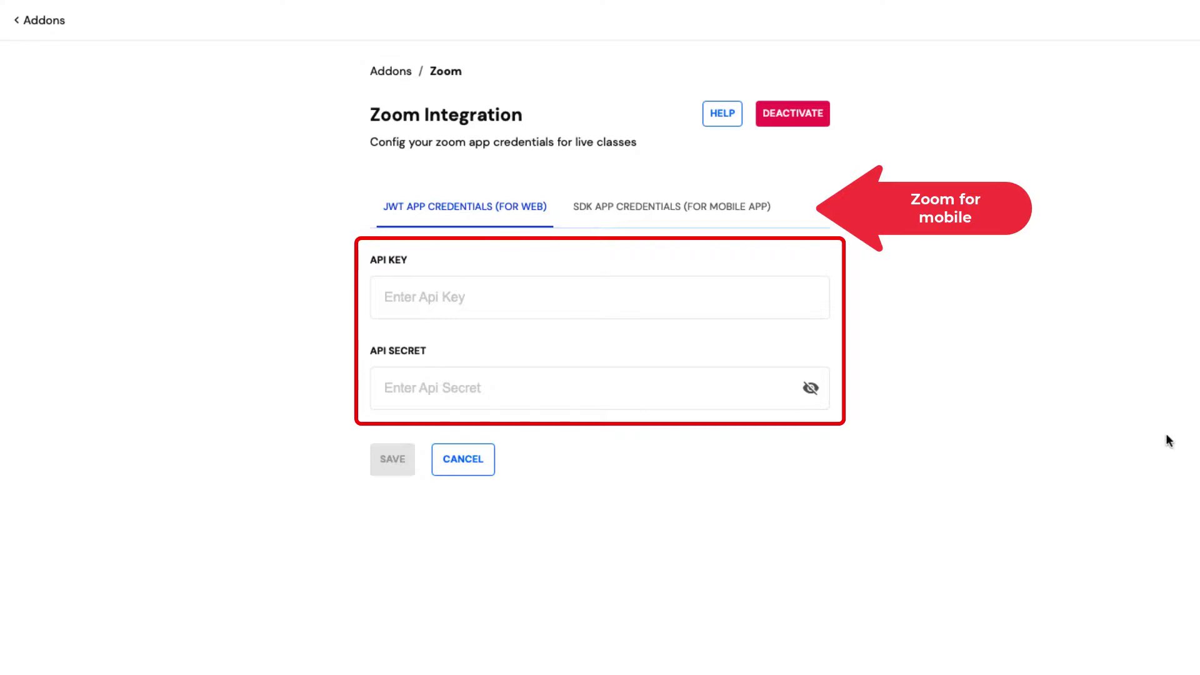
left_click(767, 215)
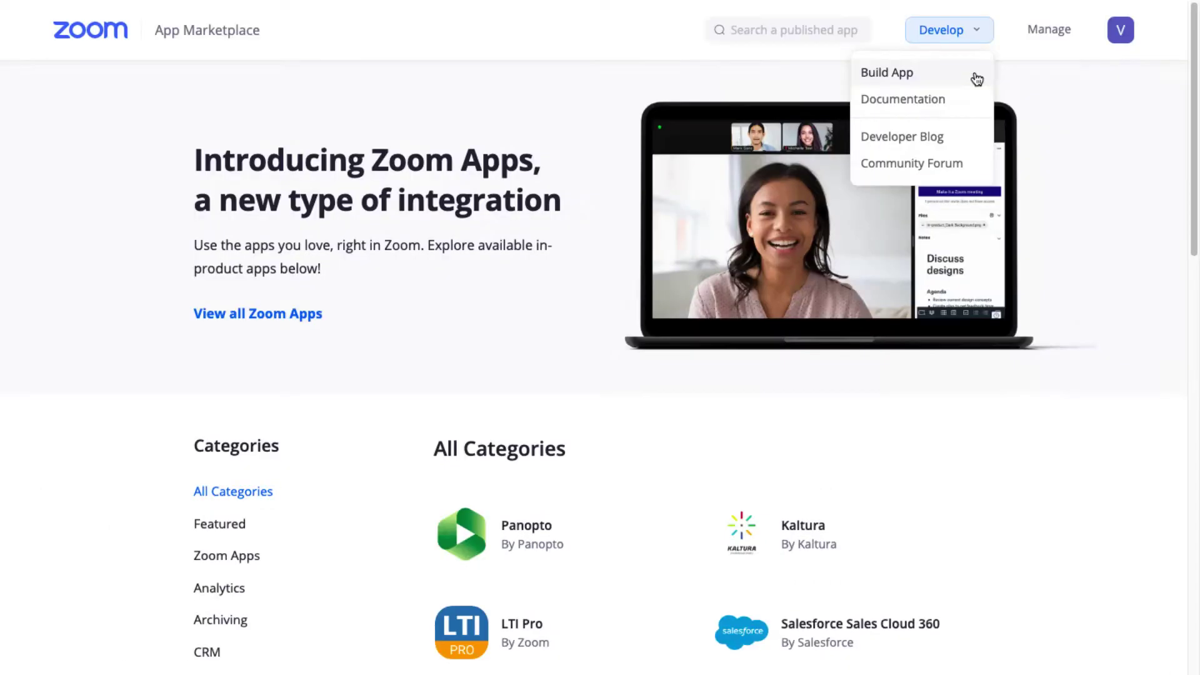
Accept the API terms and create a JWT app named 'Y2k-Kid Academy'
left_click(974, 73)
left_click(580, 429)
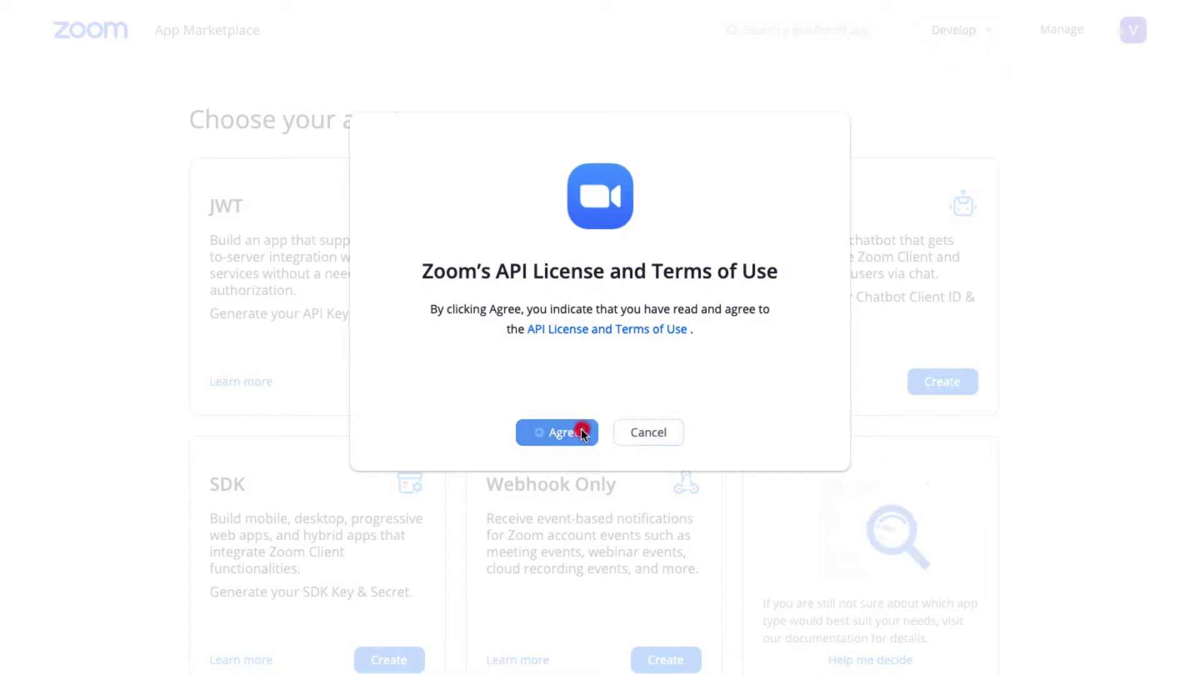
left_click(386, 382)
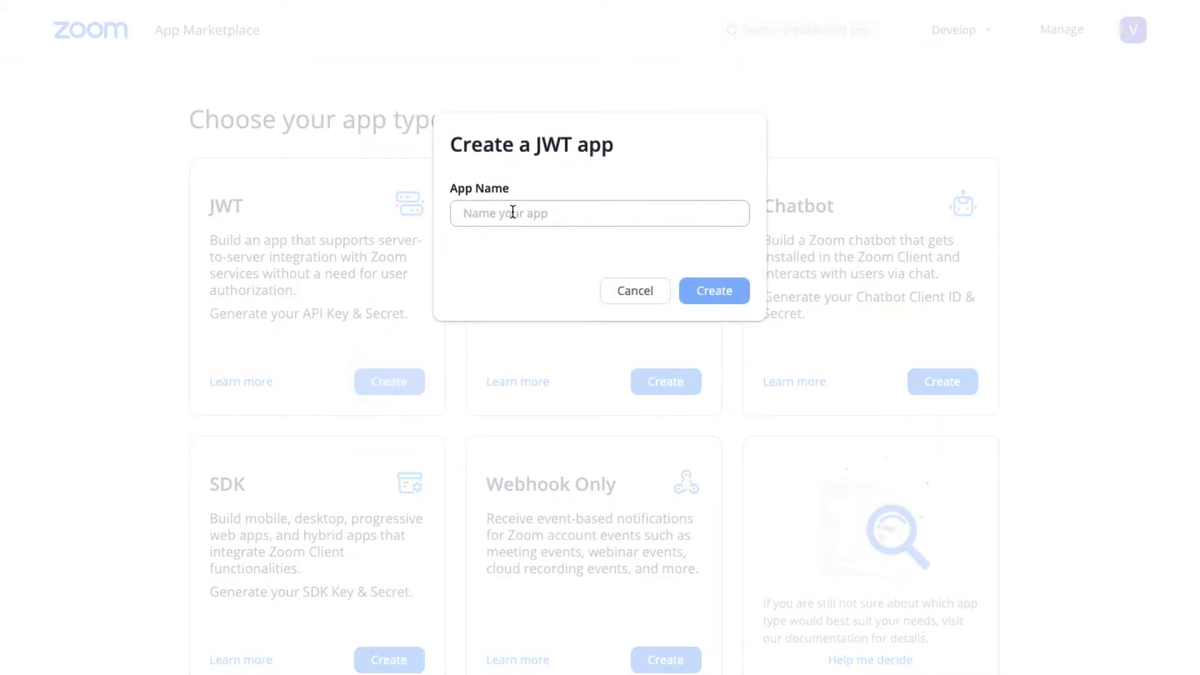
left_click(510, 213)
type("Y2k-Kid Academy")
left_click(732, 284)
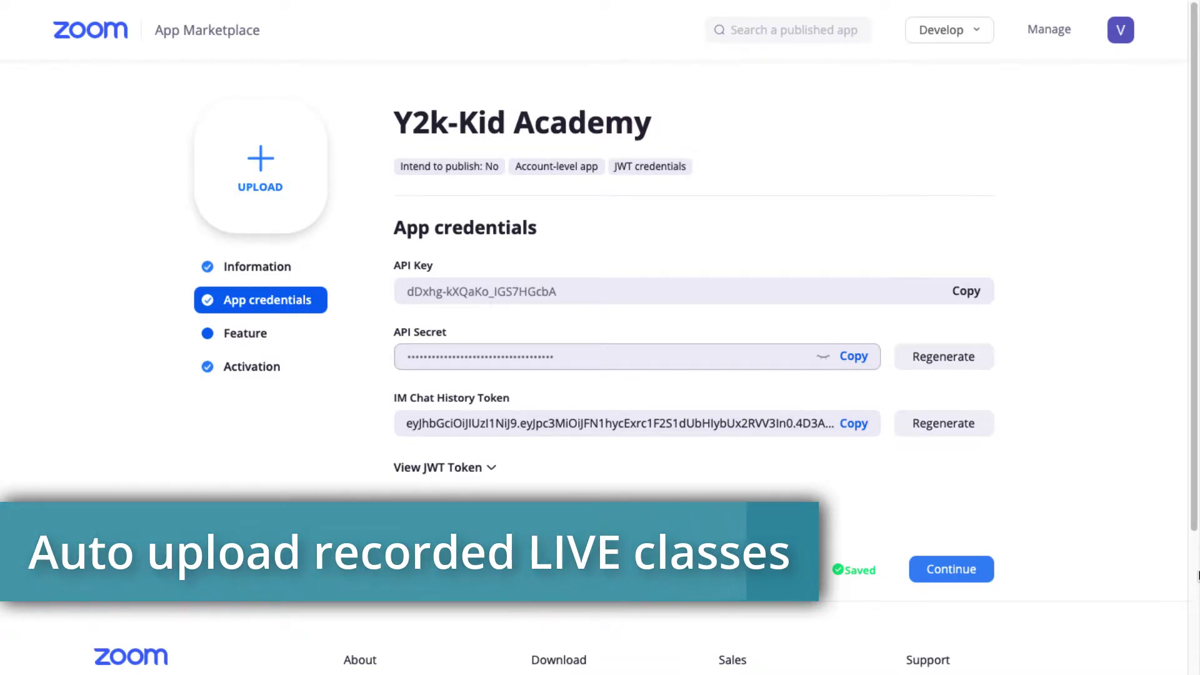
Enable event subscriptions and add one with the pasted Learnyst endpoint URL
left_click(289, 336)
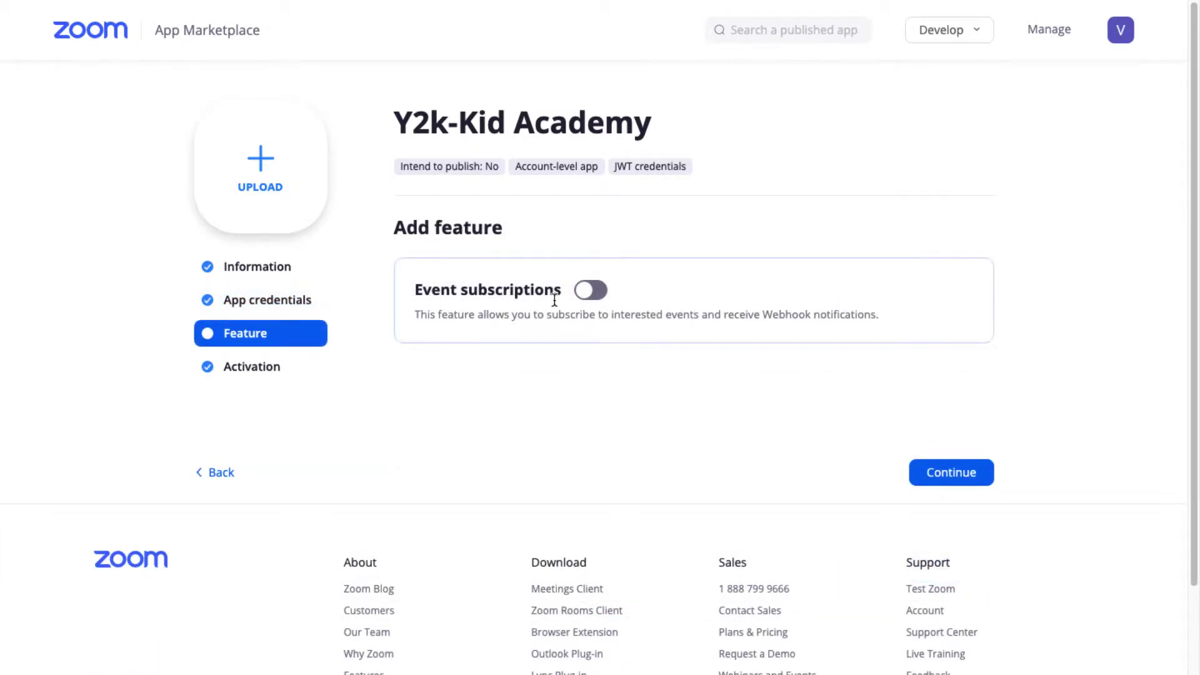
left_click(603, 292)
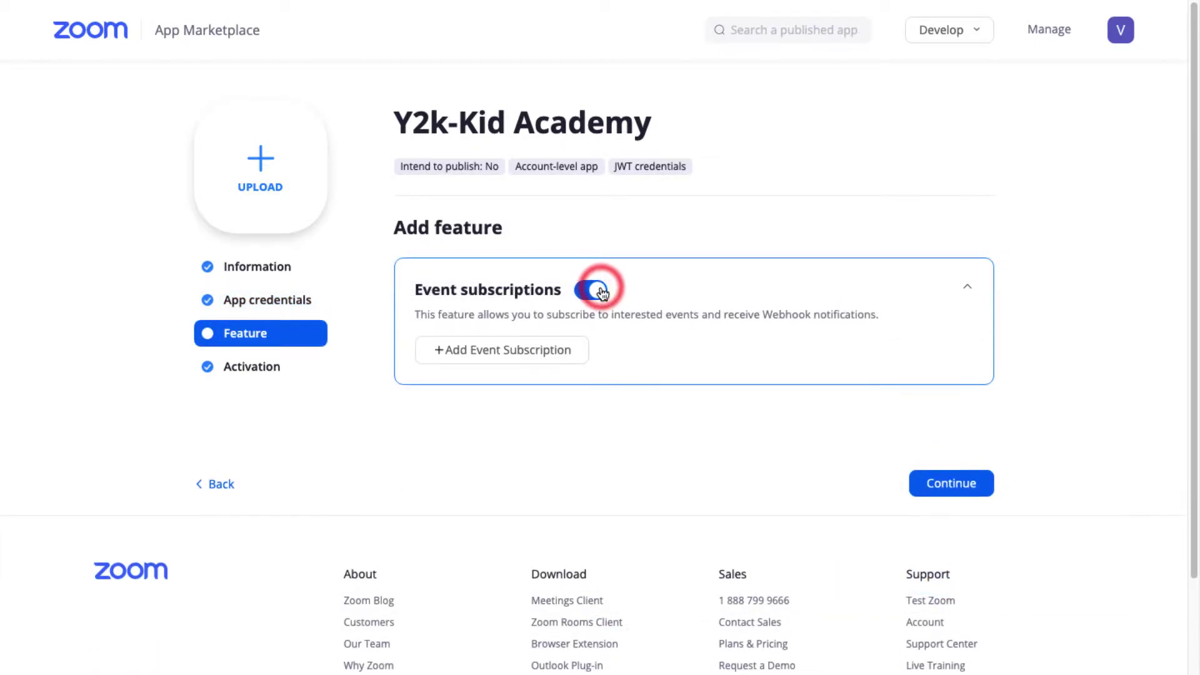
left_click(542, 353)
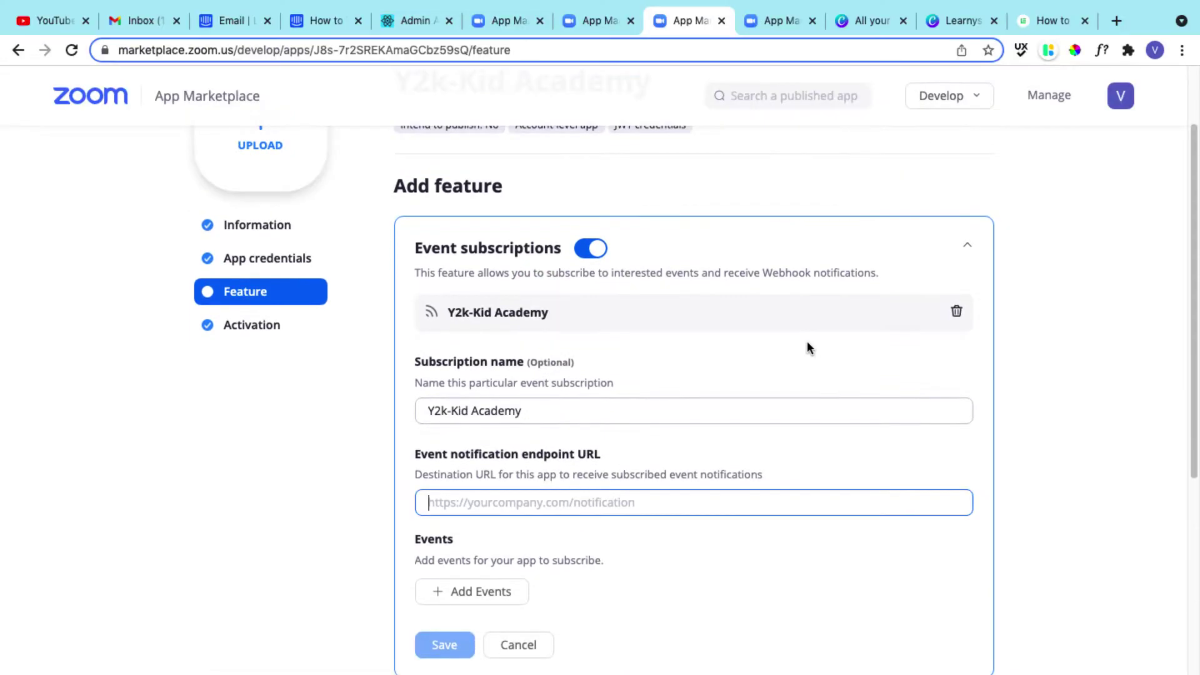
left_click(563, 542)
type("https://api.learnyst.com/download_zoom_session")
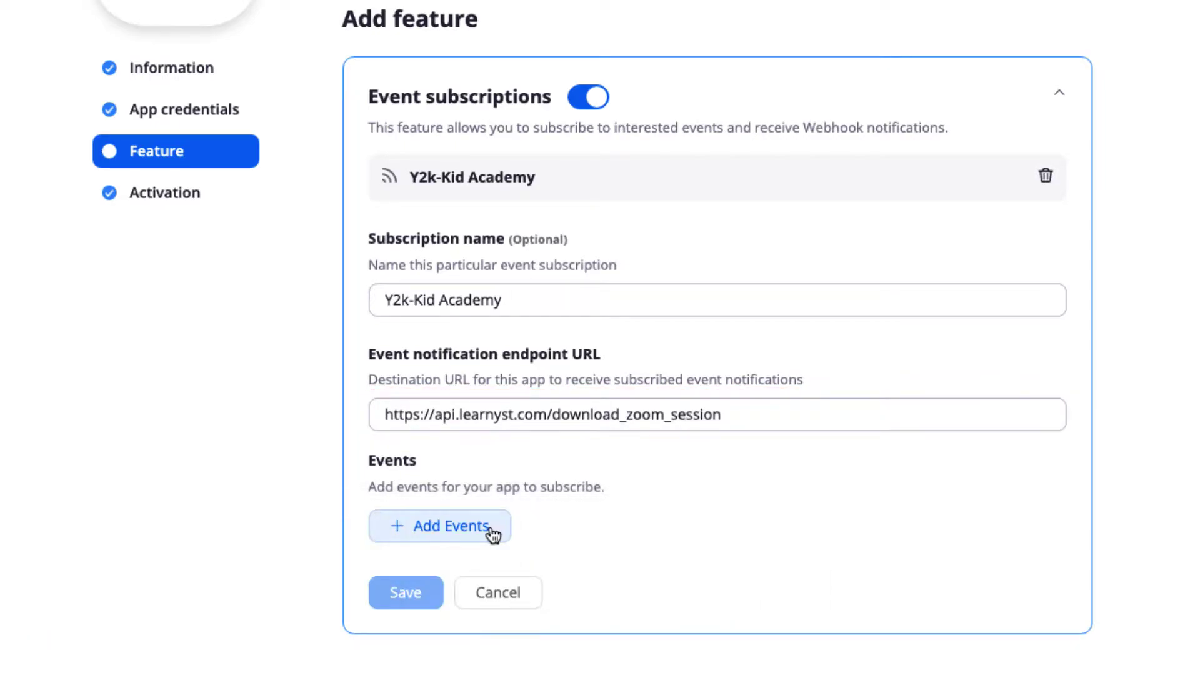
Subscribe to the Recording event 'All Recordings have completed', save, and continue to activation
left_click(492, 528)
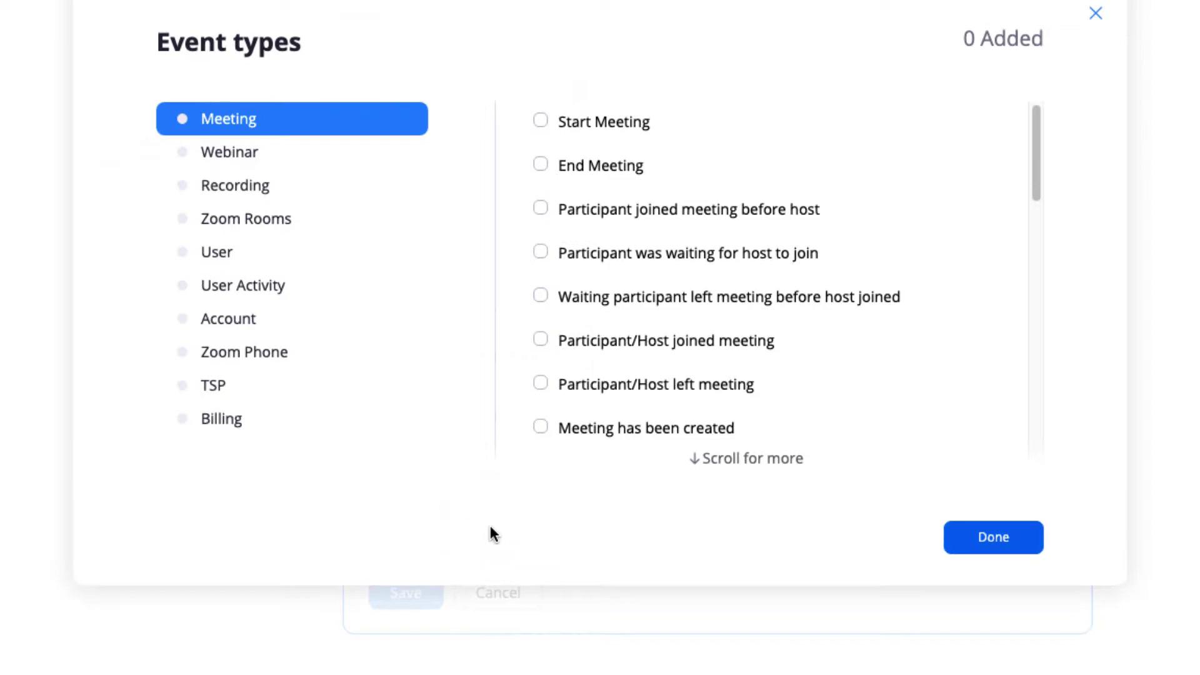
left_click(300, 198)
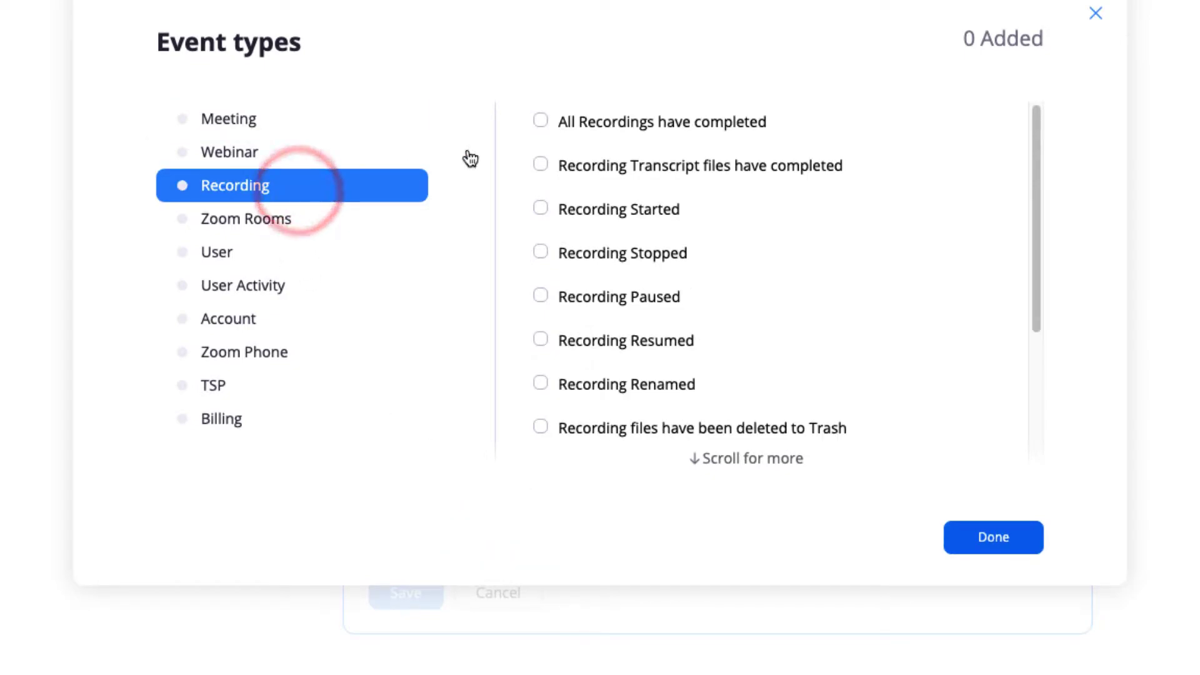
left_click(618, 125)
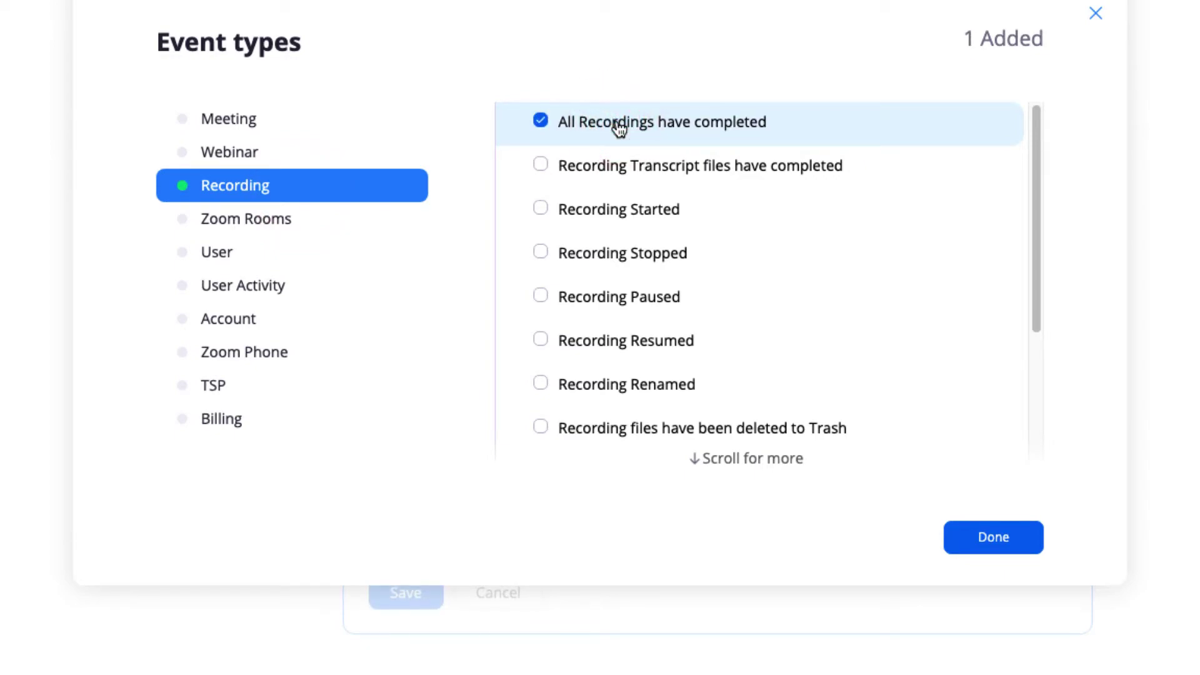
left_click(994, 535)
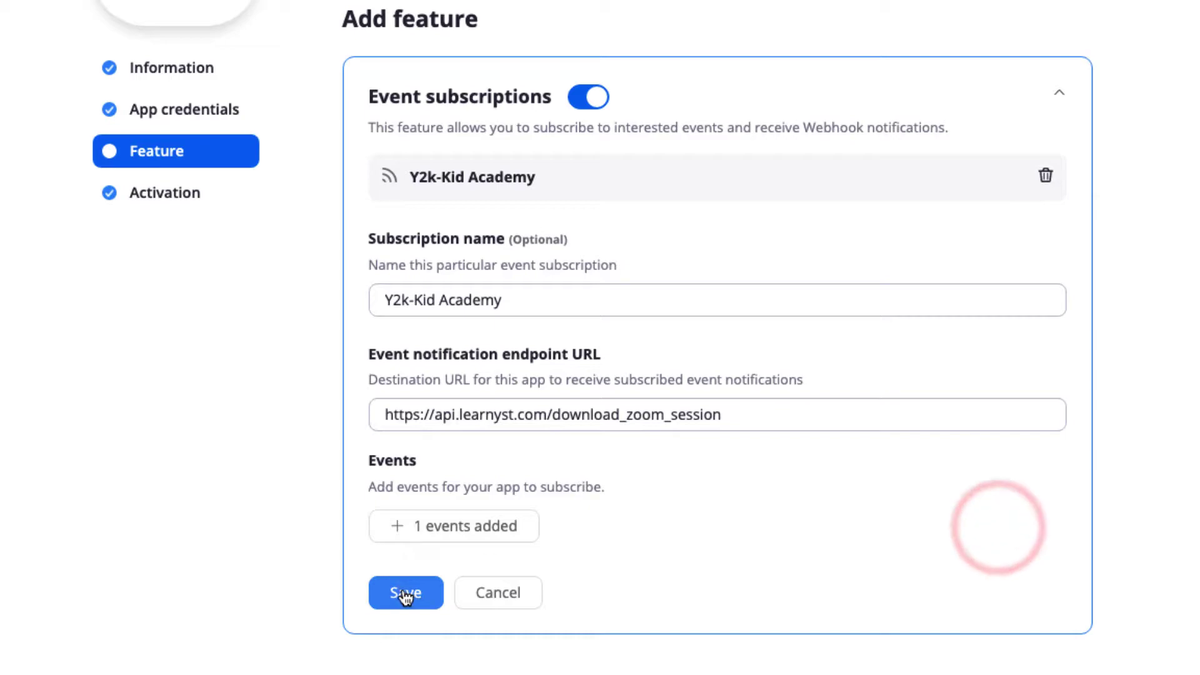
left_click(406, 594)
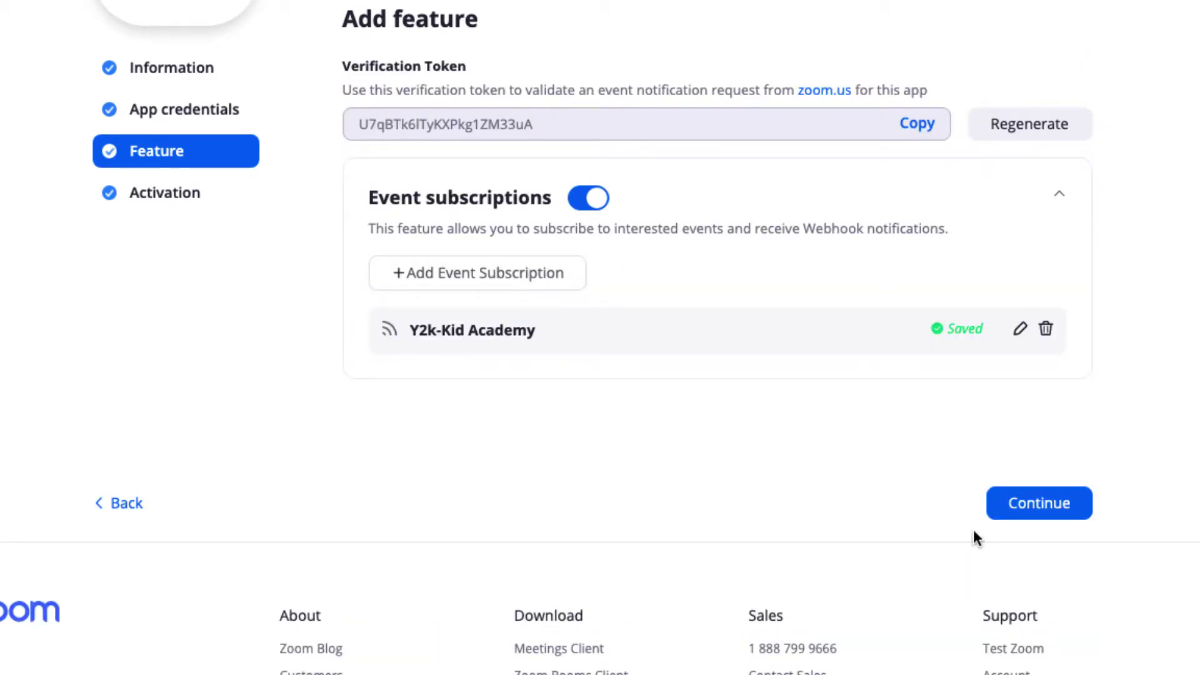
left_click(1016, 503)
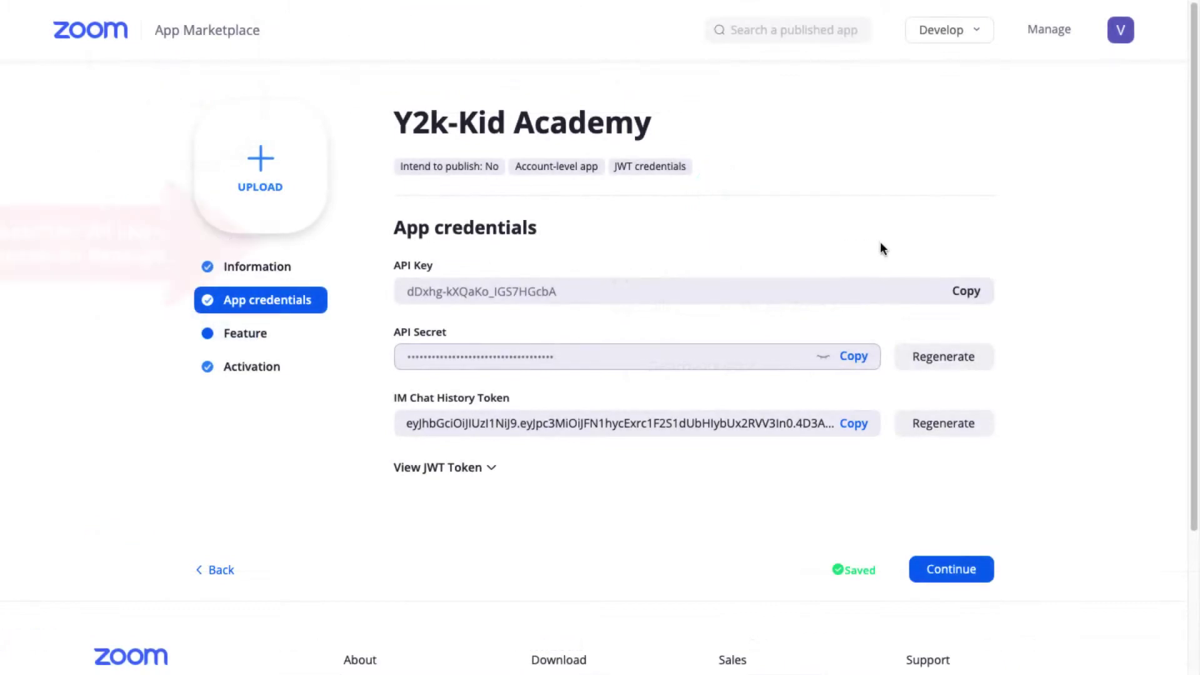
Copy the Y2k-Kid Academy app's API Key and API Secret
left_click(965, 294)
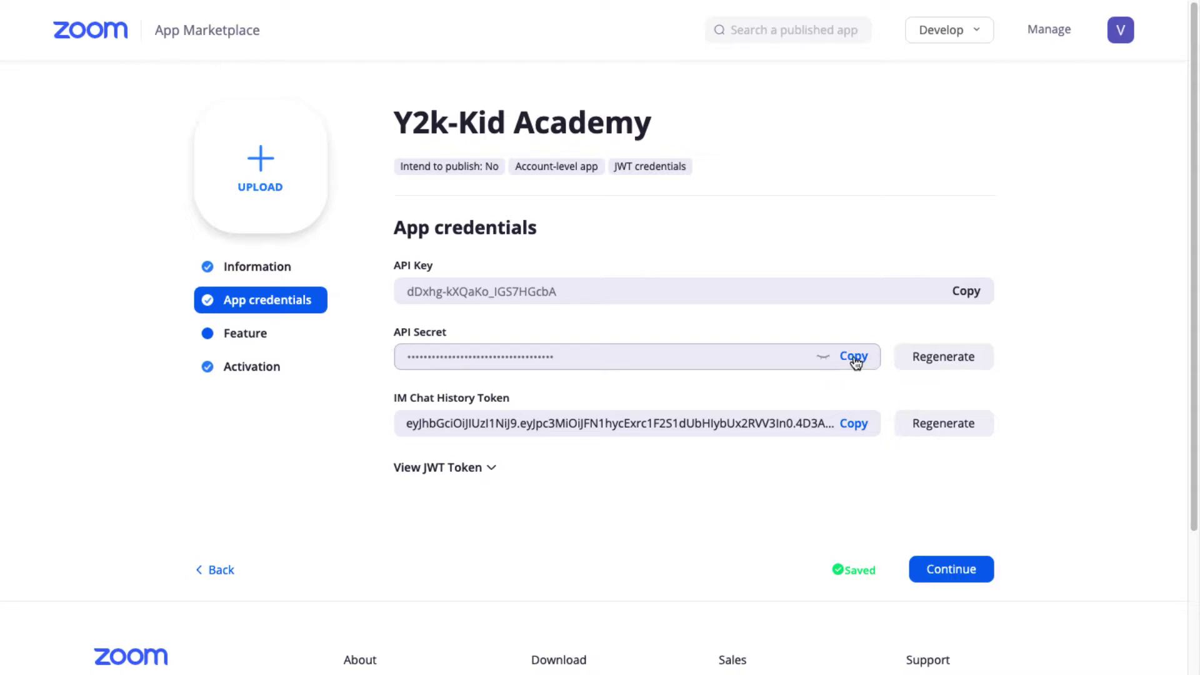
left_click(855, 359)
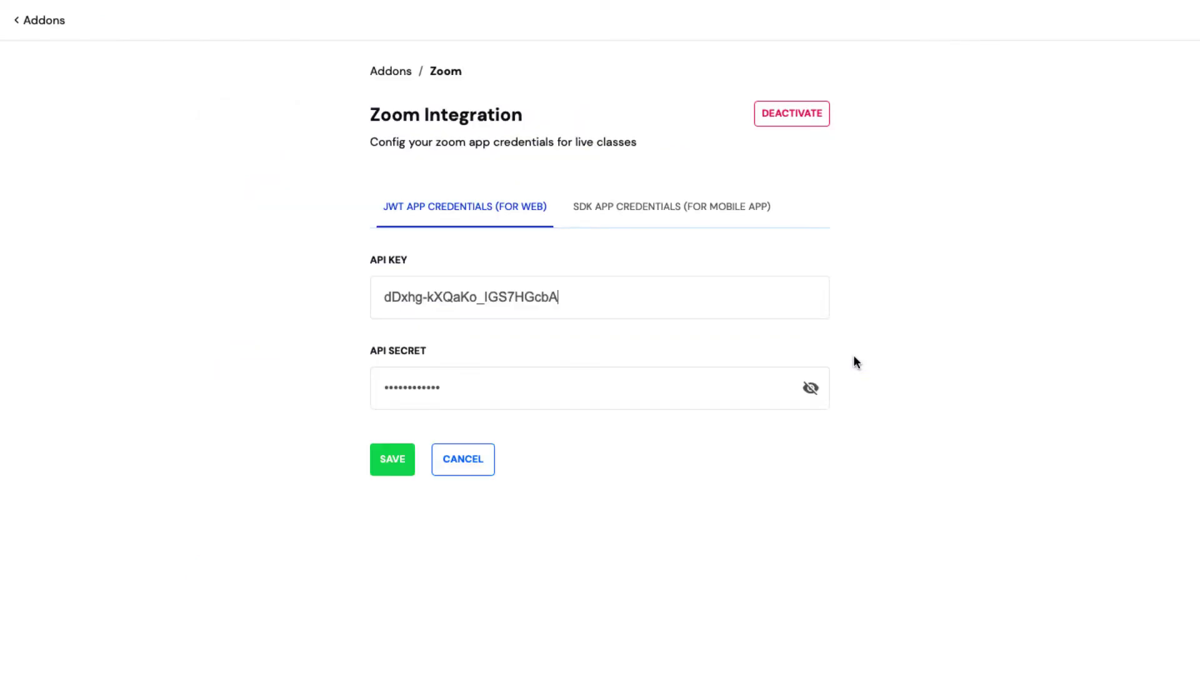
Overwrite the Zoom API Secret with the copied value and save the credentials
key("ctrl+a")
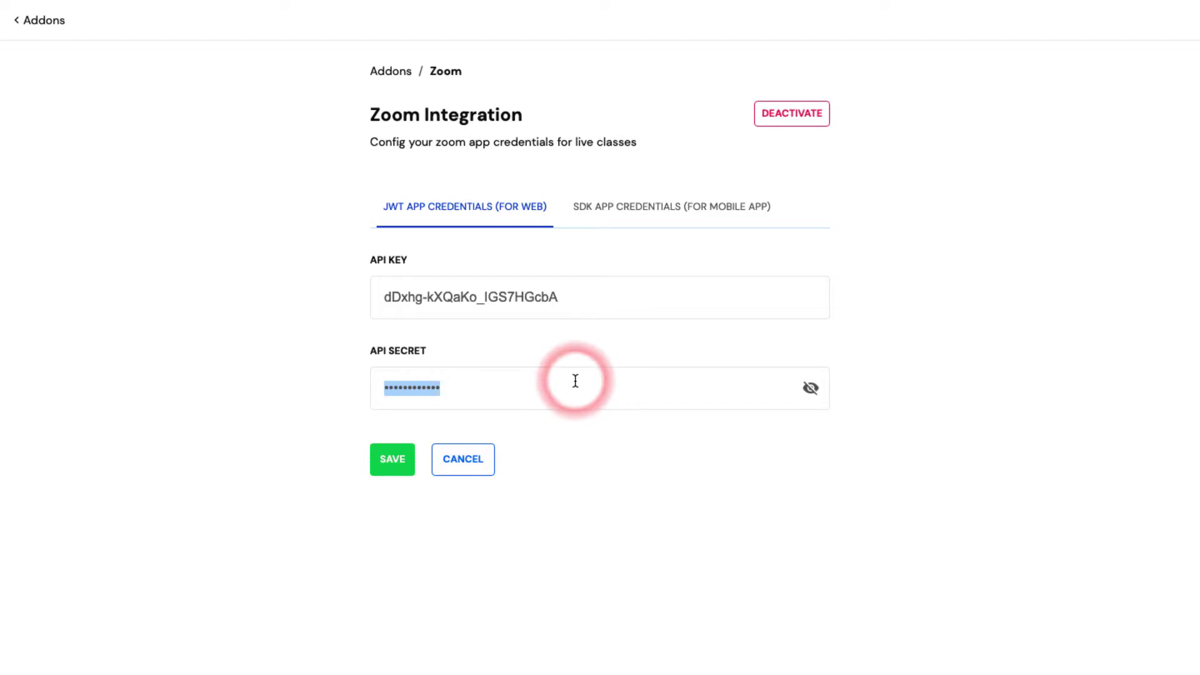
key("ctrl+v")
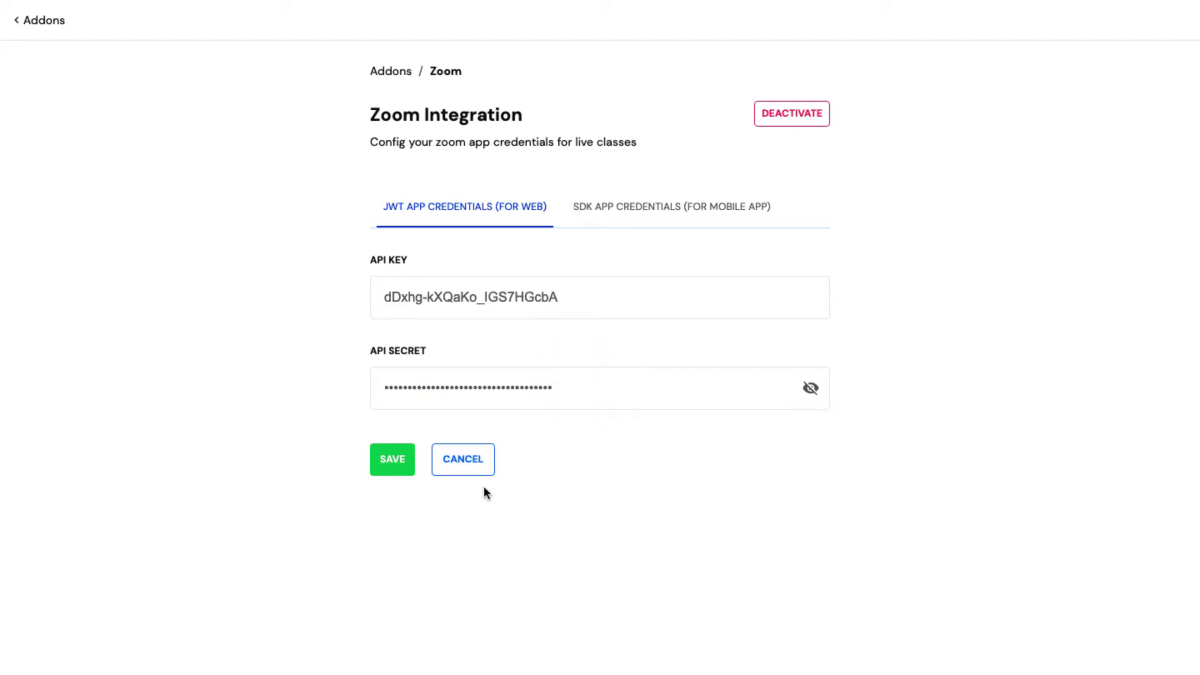
left_click(394, 460)
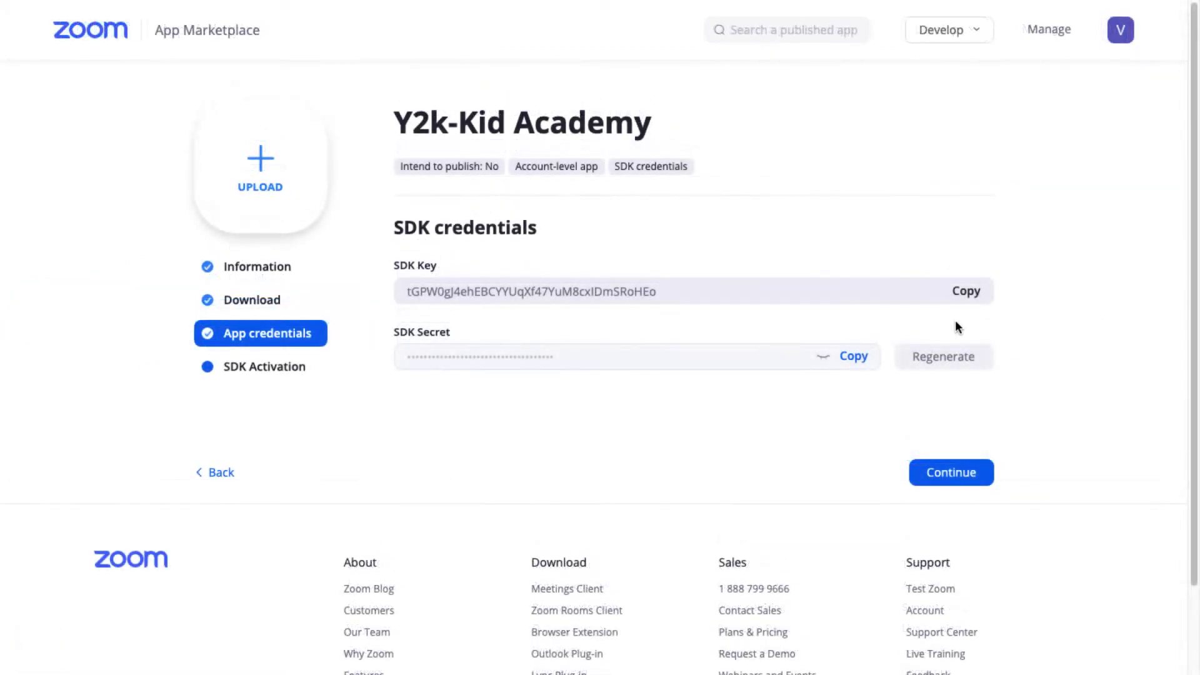
Activate the Y2k-Kid Academy app from its SDK Activation step
left_click(282, 366)
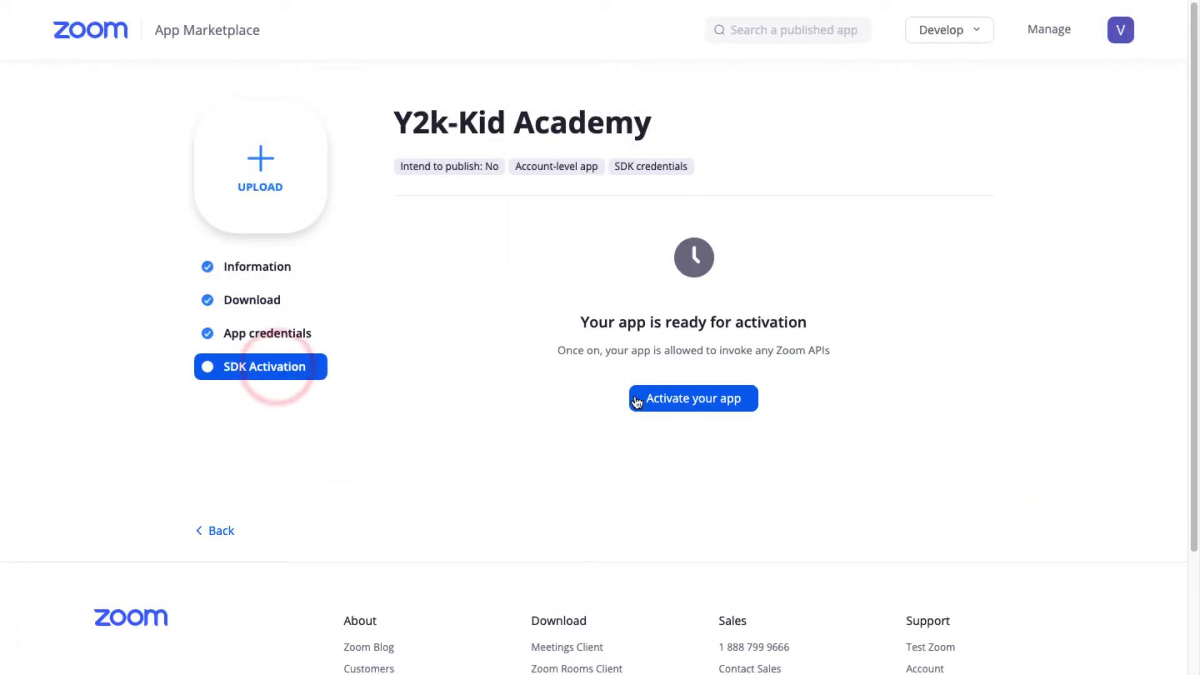
left_click(748, 402)
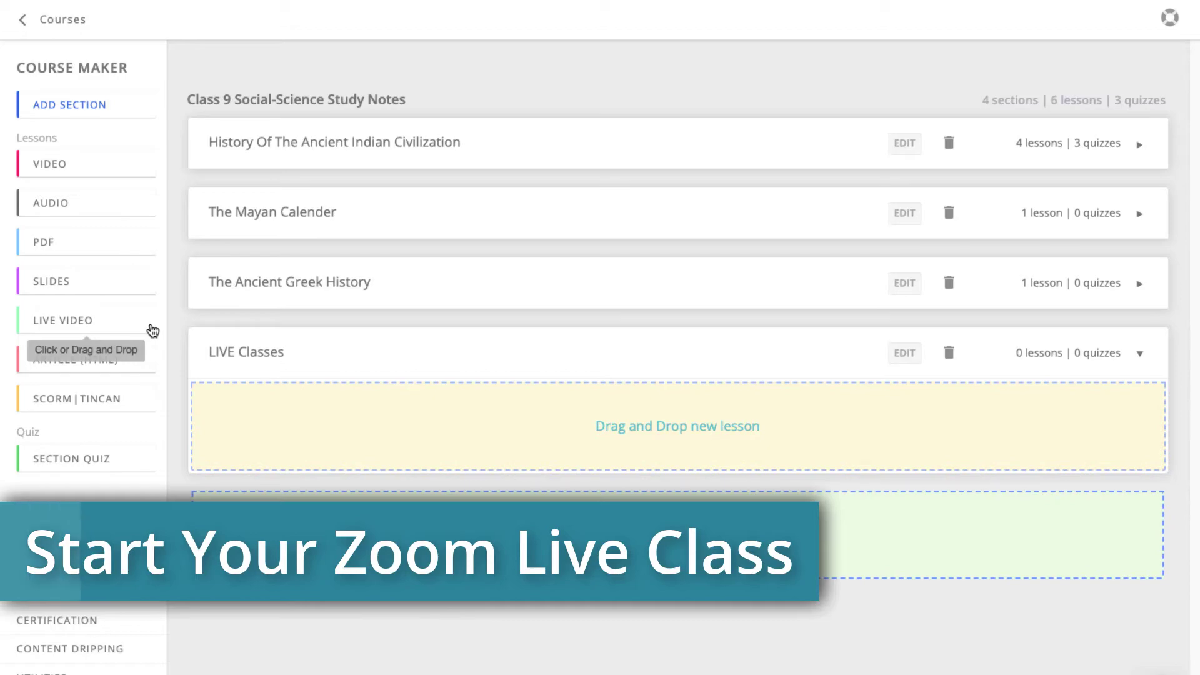
Add a live video lesson: Zoom Meeting source, 1 hour, auto upload of recordings enabled
left_click(150, 324)
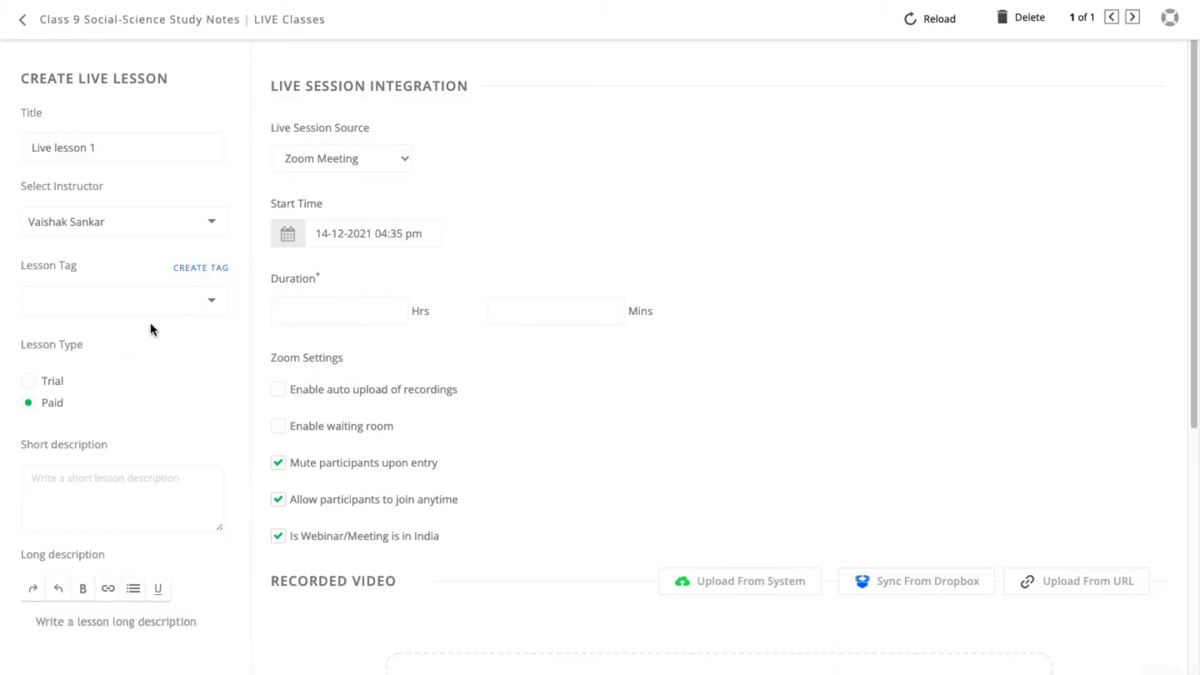
left_click(407, 161)
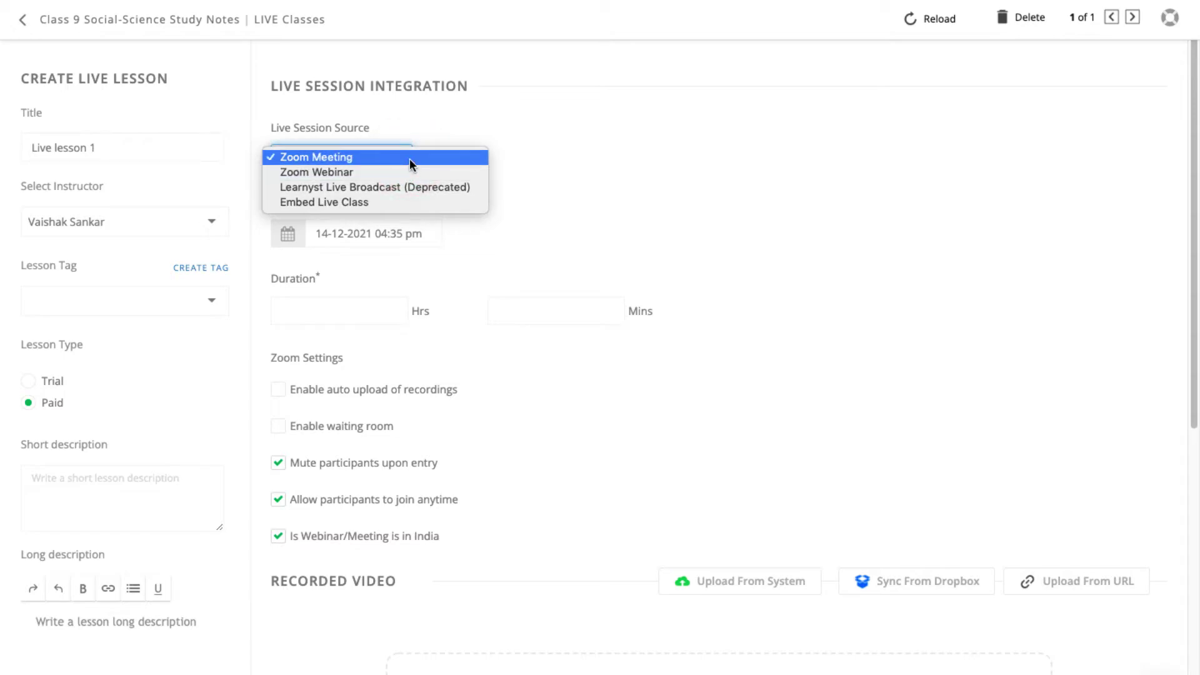
left_click(410, 158)
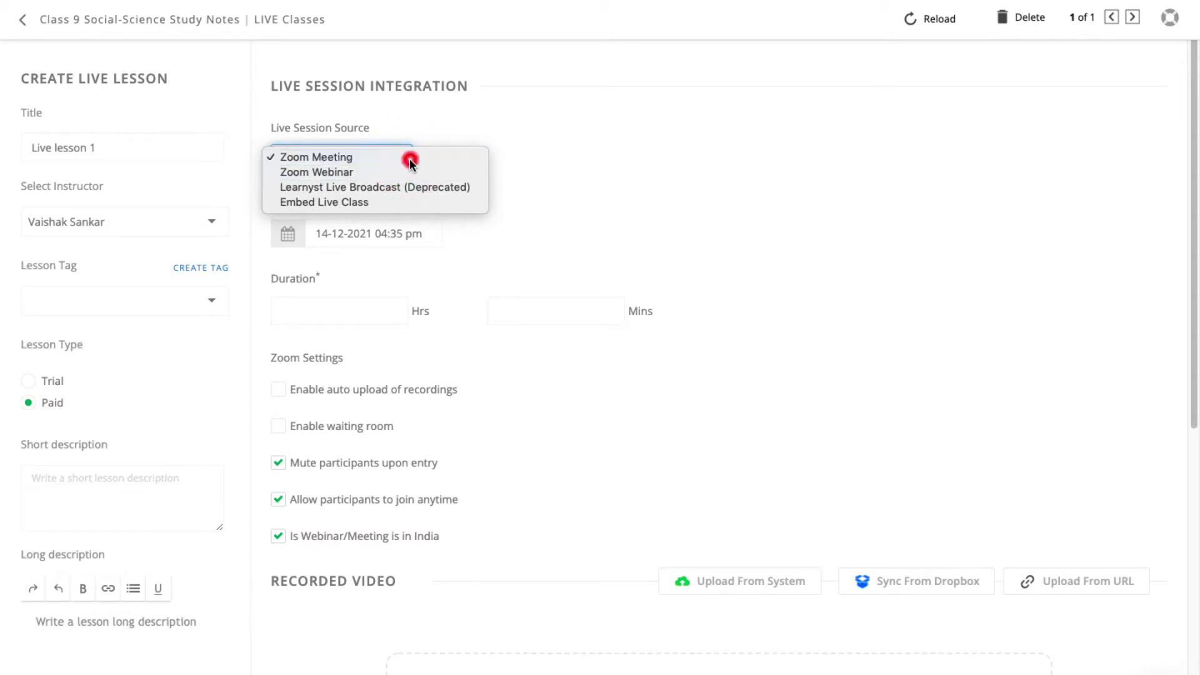
left_click(333, 310)
type("1")
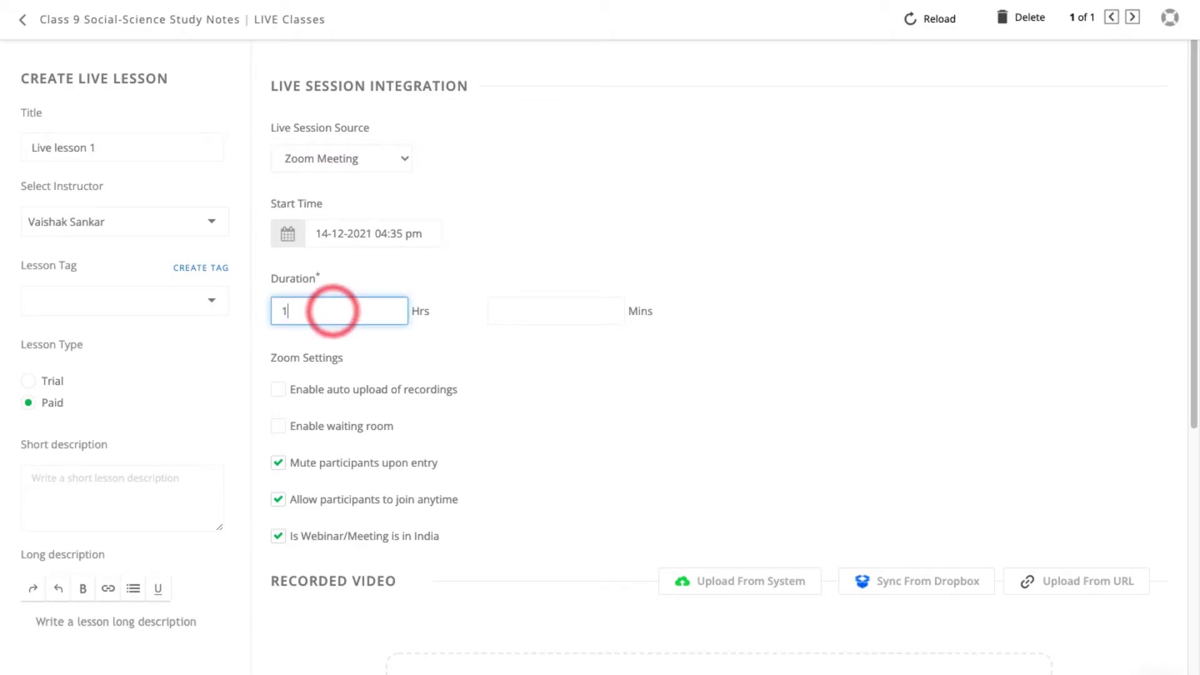
left_click(413, 396)
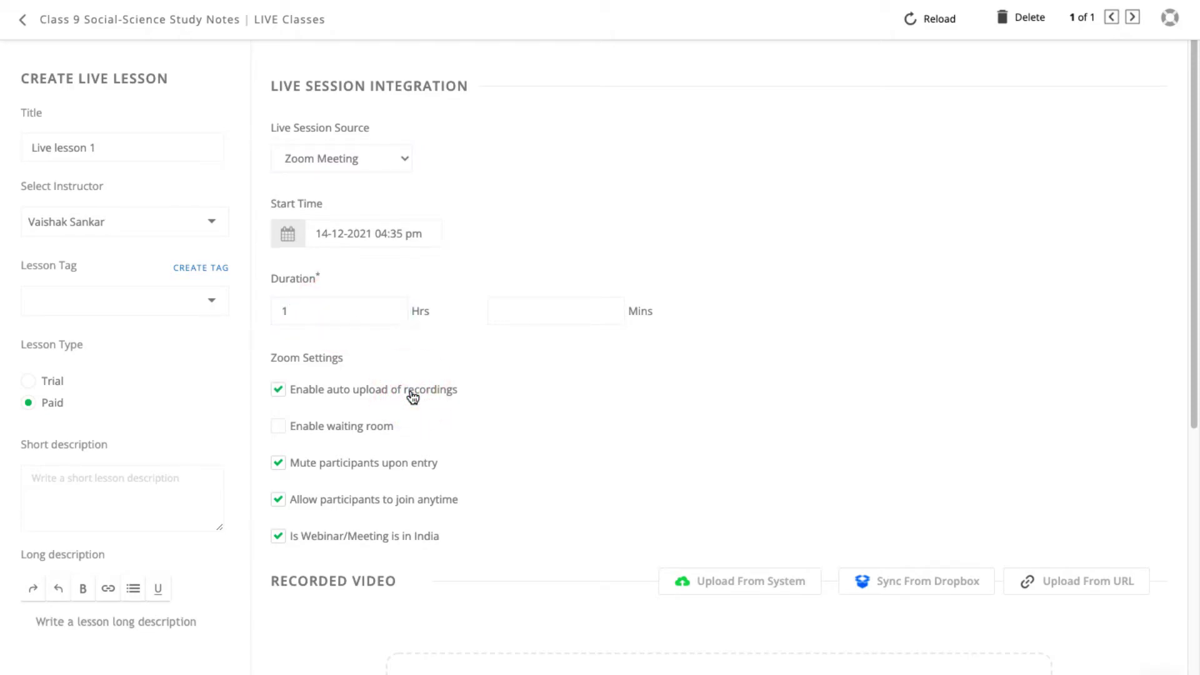
scroll(413, 396, "down", 2)
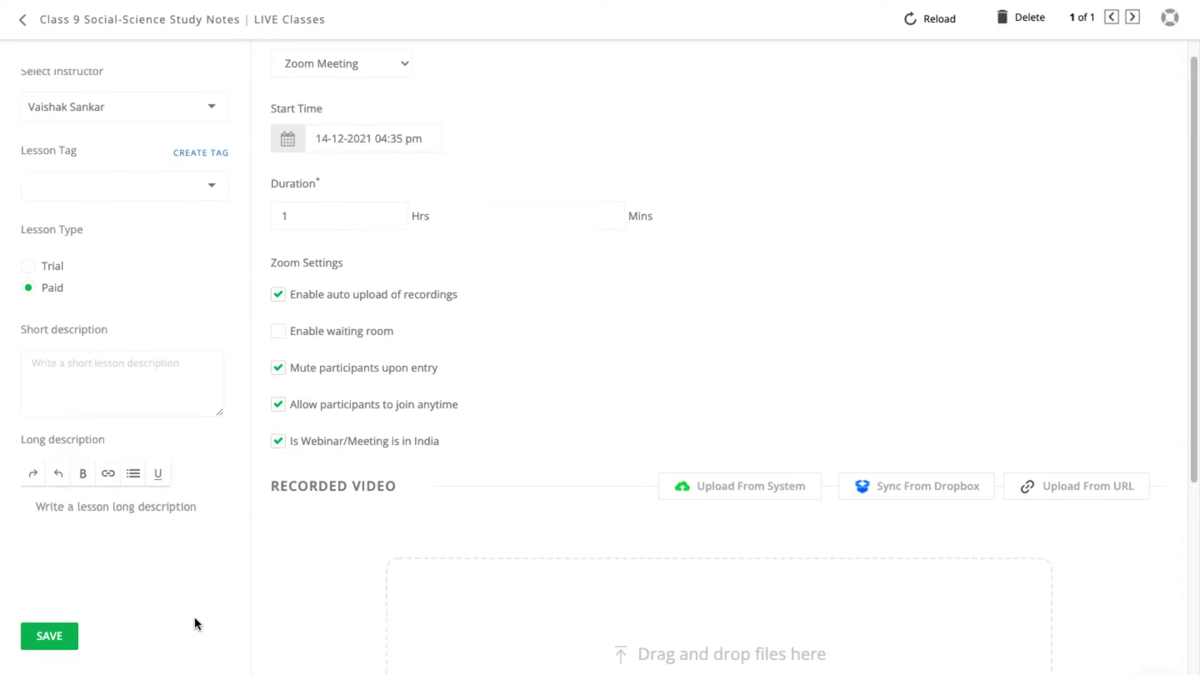
left_click(61, 637)
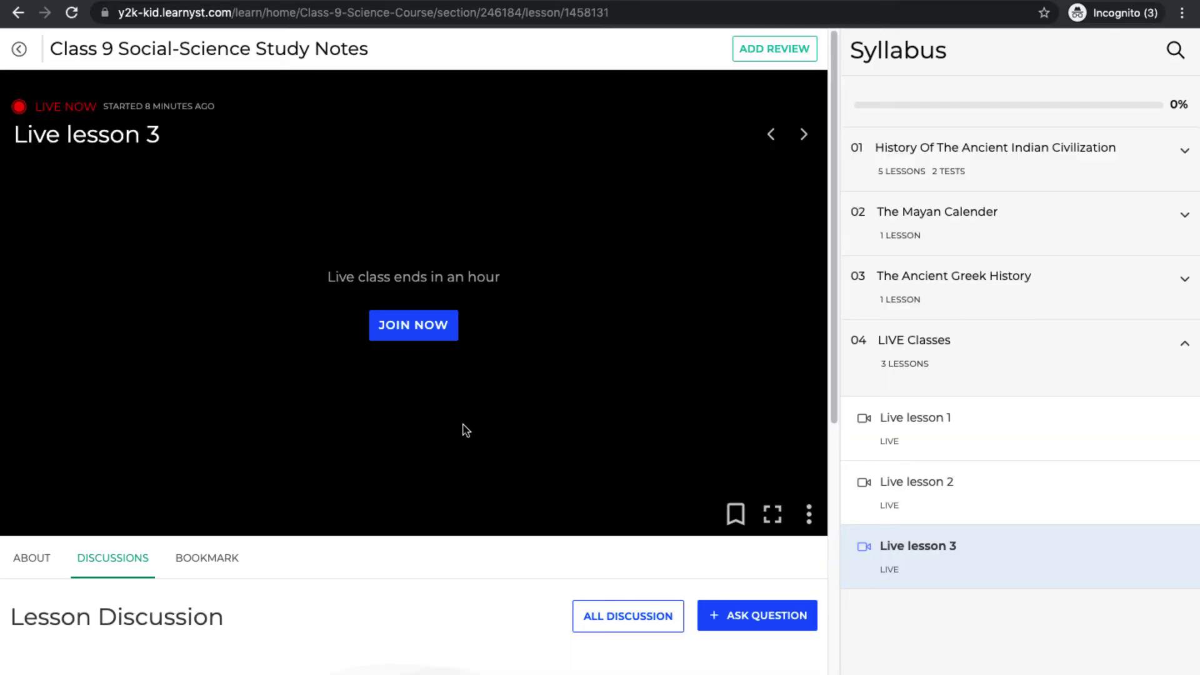
Join the ongoing Live lesson 3 class with JOIN NOW
left_click(402, 326)
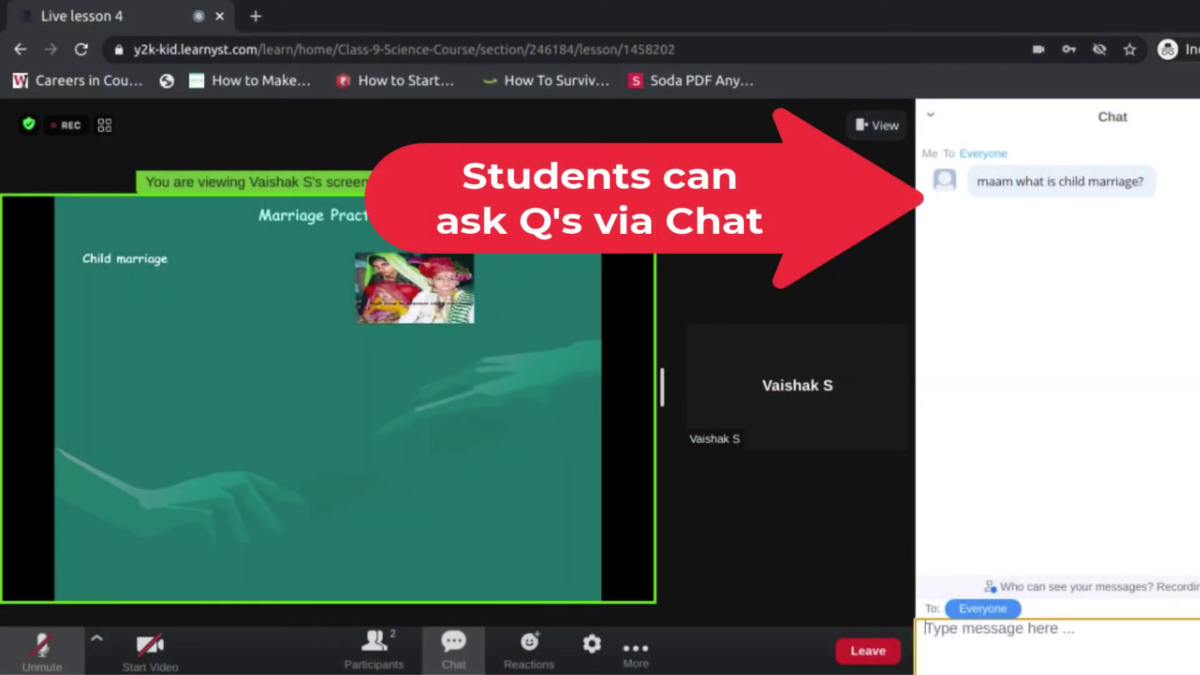
Send 'Hi maam, I have a uestion, can I unmute myself?' to Everyone in chat
type("Hi maam, I have a uestion, can I un")
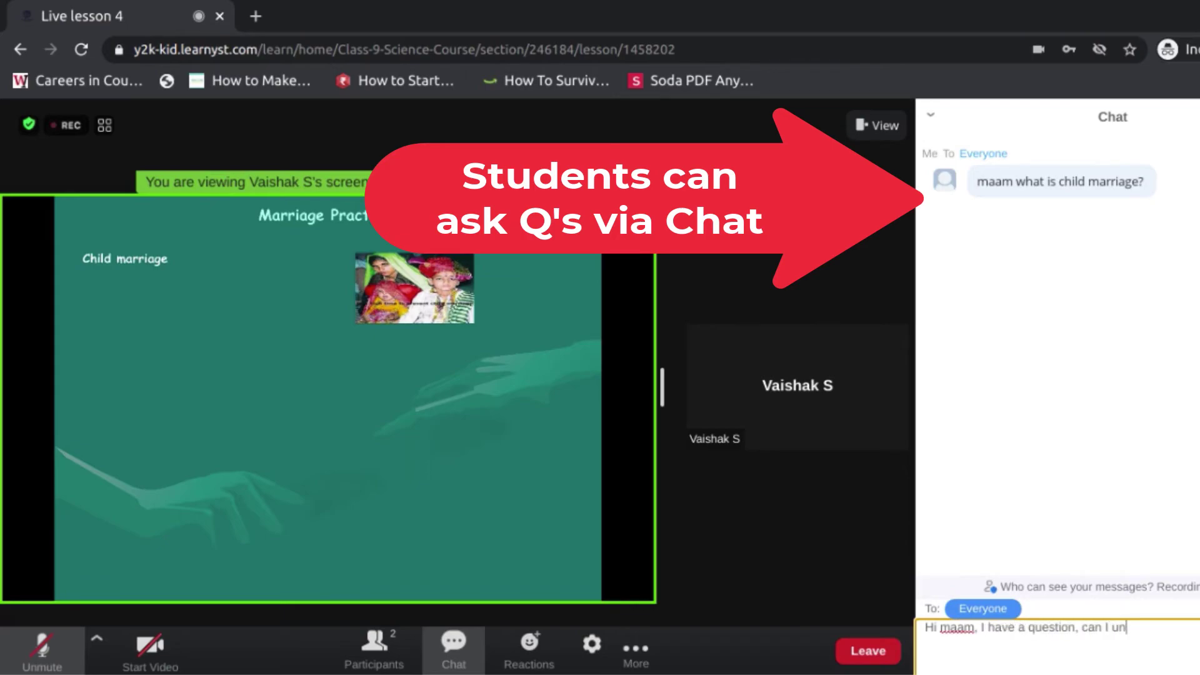
type("mute myself?")
key("Return")
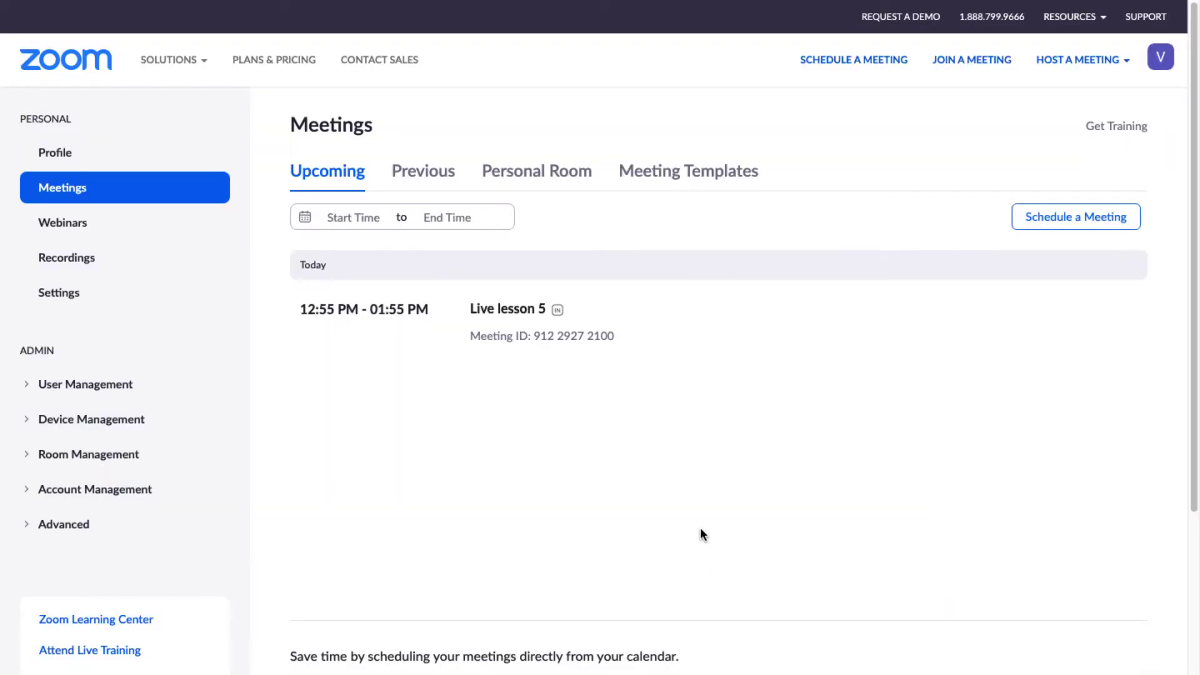
Start the upcoming Live lesson 5 meeting and let the browser open Zoom
left_click(823, 321)
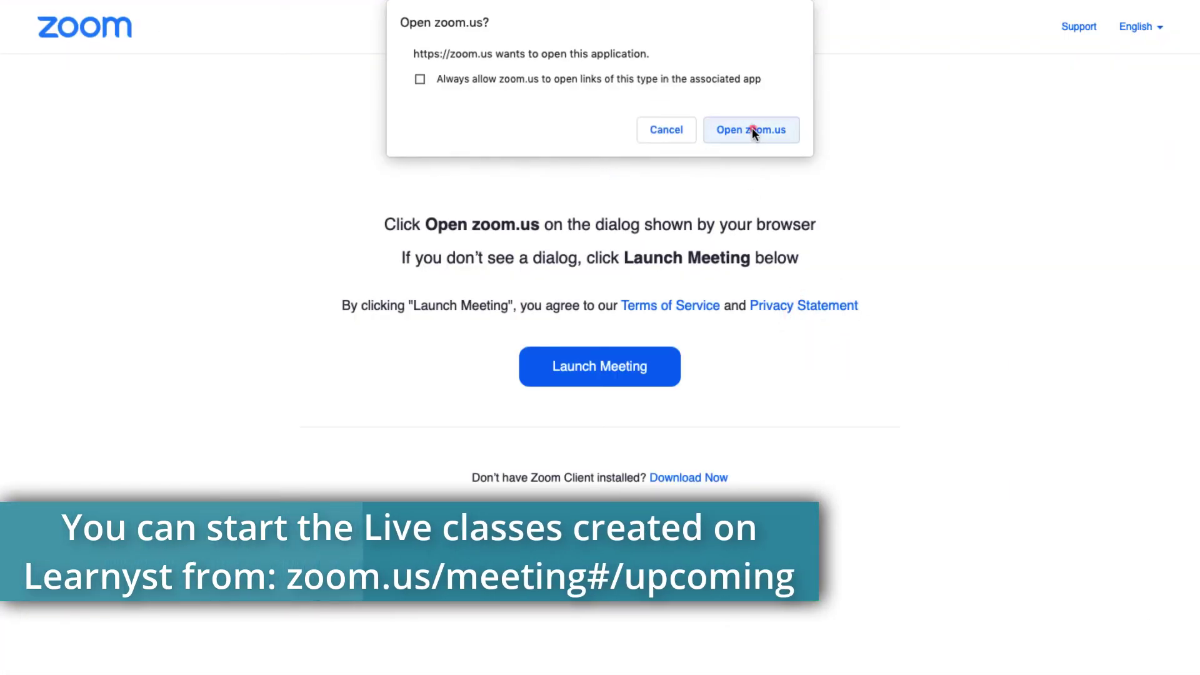
left_click(752, 129)
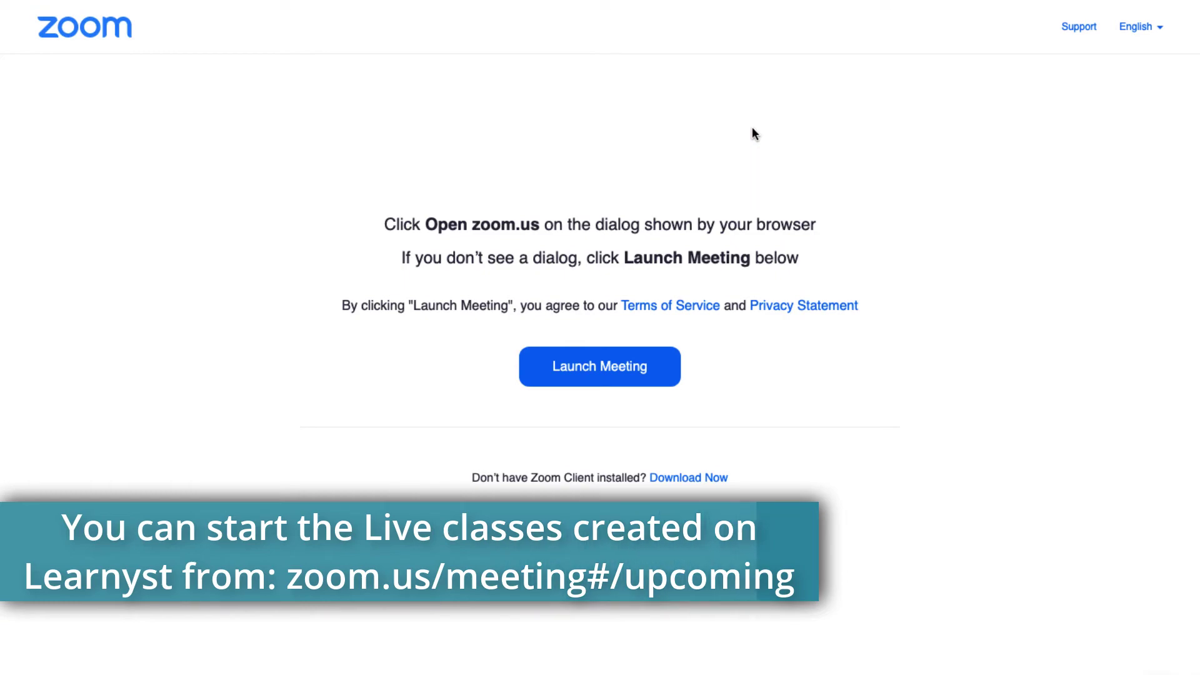